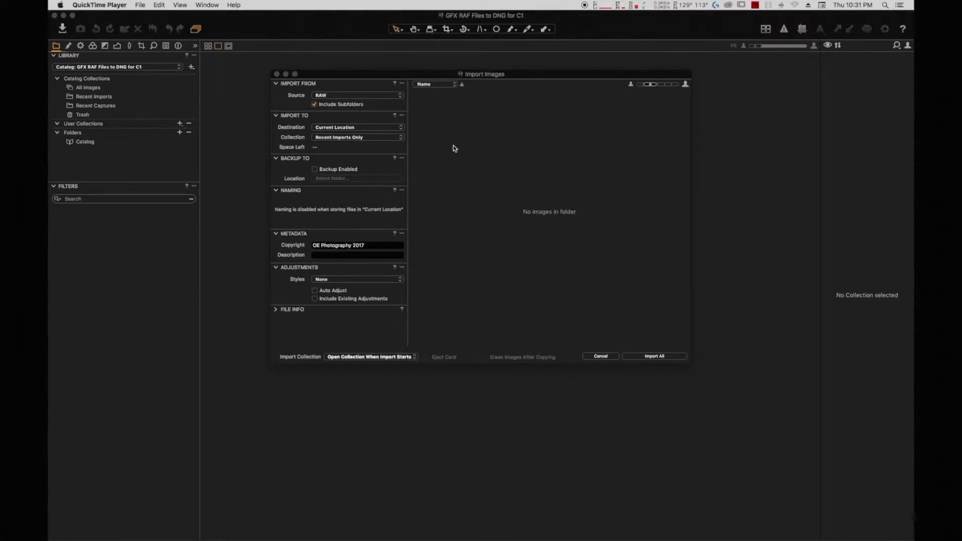
- Point the import source at the RAW folder, then cancel the import without adding images
click(344, 95)
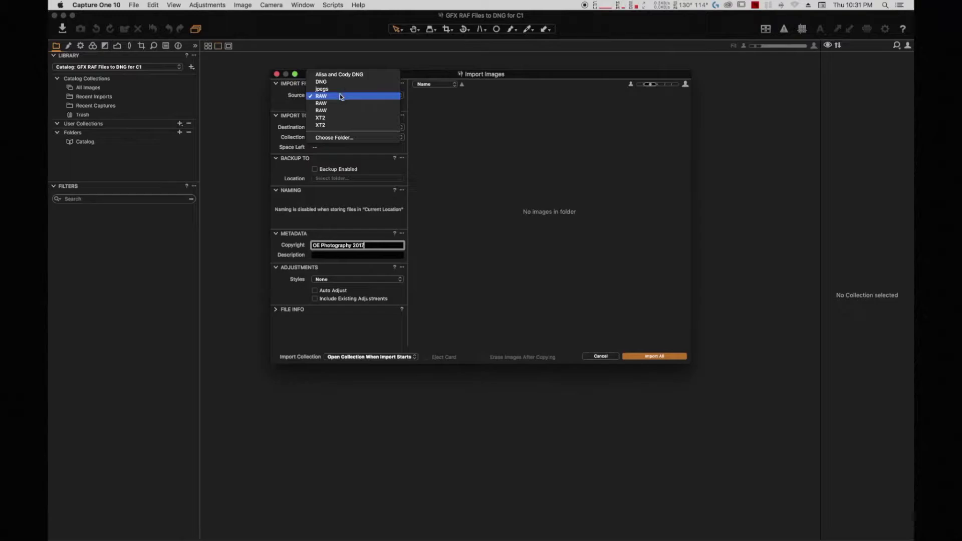
click(331, 136)
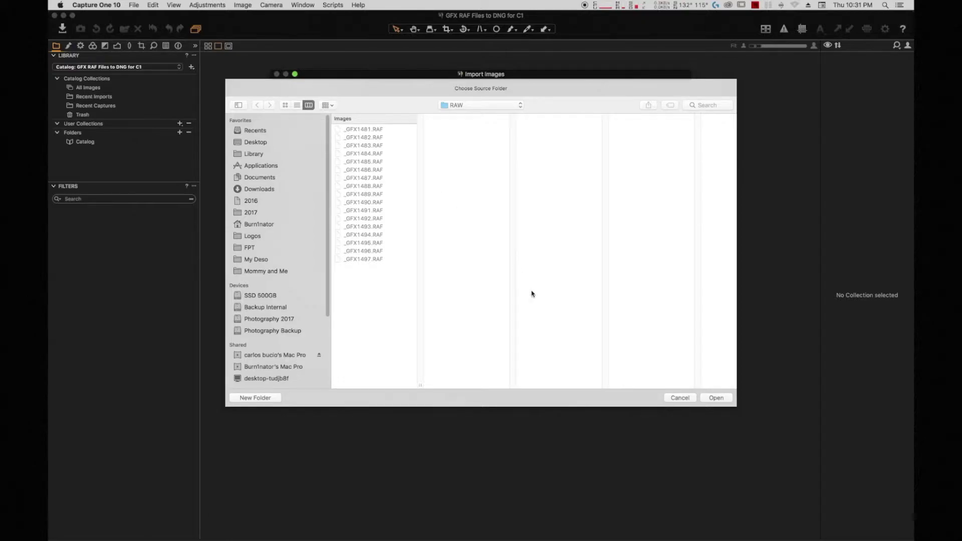
click(717, 398)
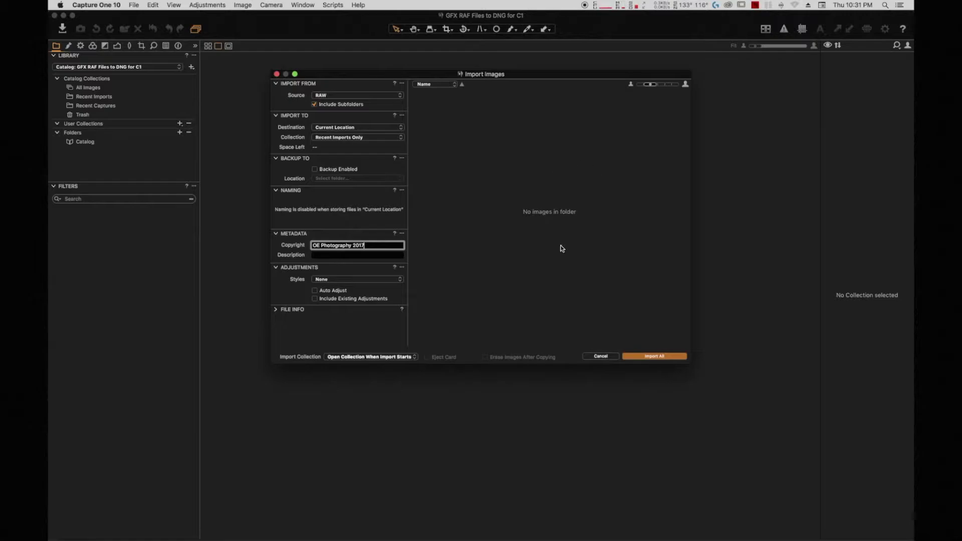
click(602, 356)
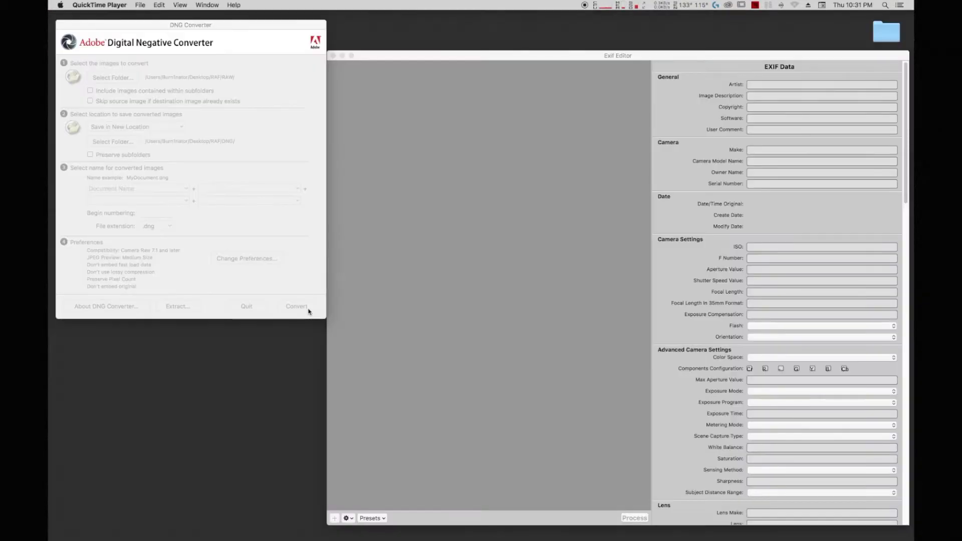
- Set Adobe DNG Converter to read from RAF/RAW and save converted files into RAF/DNG
click(260, 41)
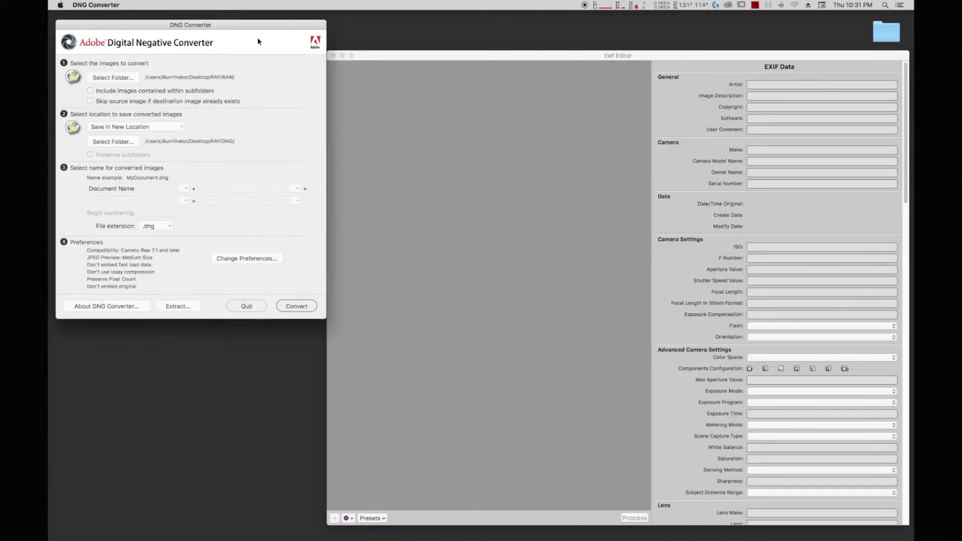
click(121, 79)
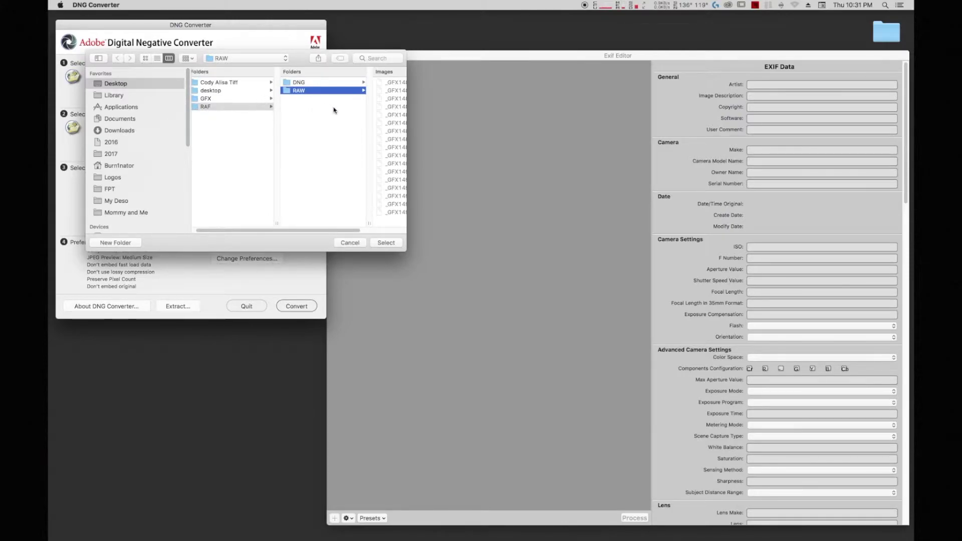
scroll(353, 117, right, 2)
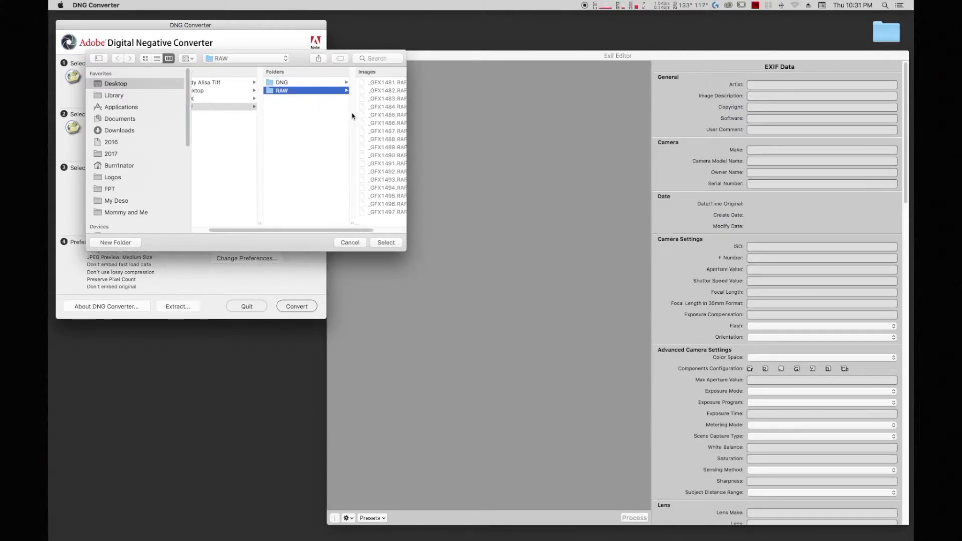
click(386, 243)
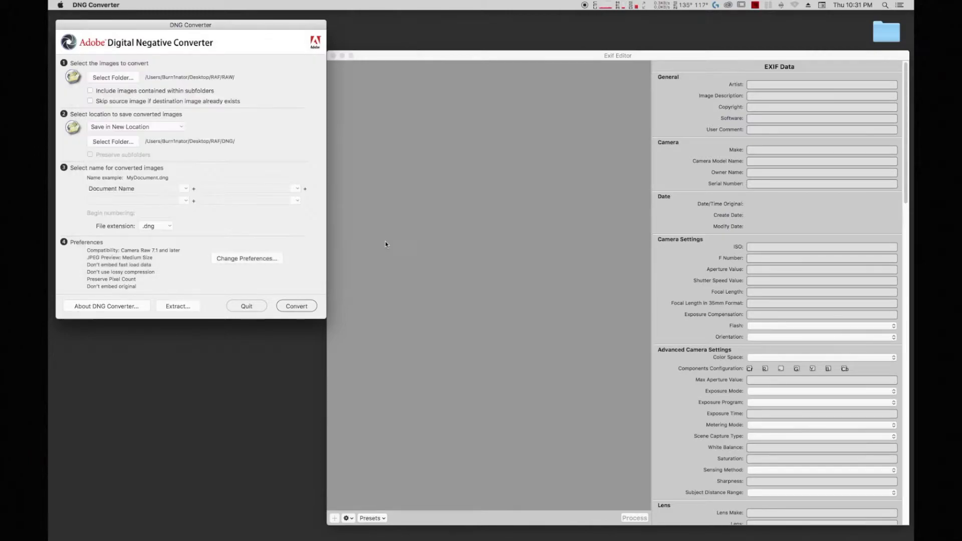
click(119, 141)
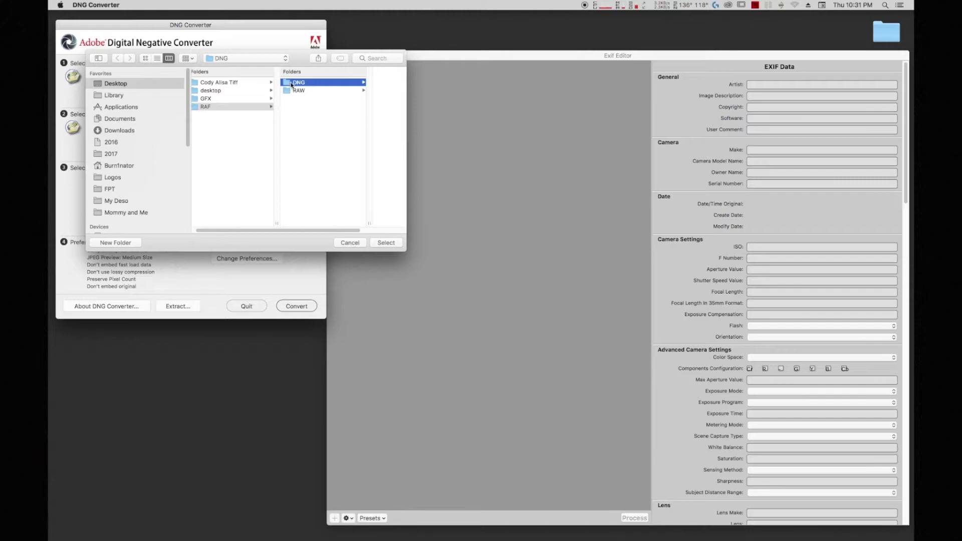
click(384, 243)
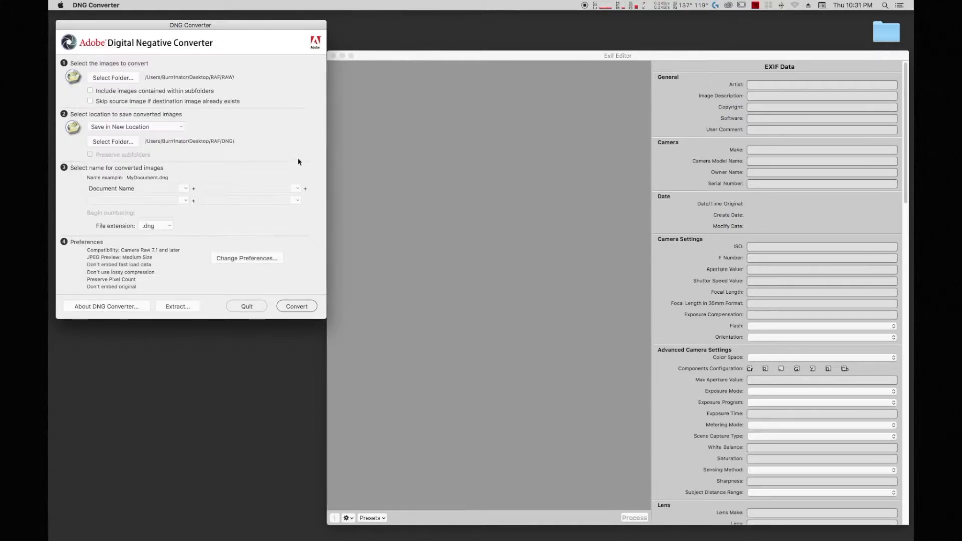
drag(226, 25, 228, 29)
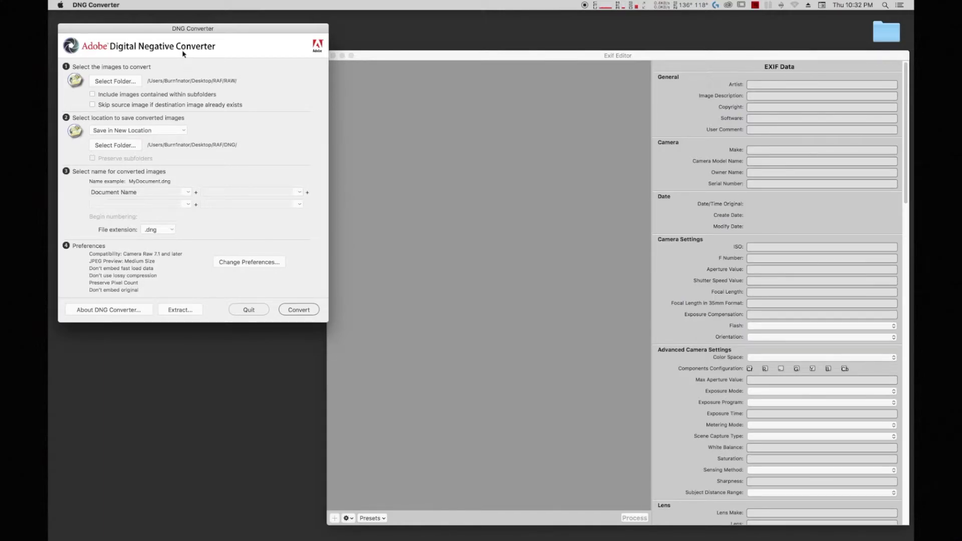
- Start the RAF-to-DNG conversion and park the progress window at the top-left
click(299, 308)
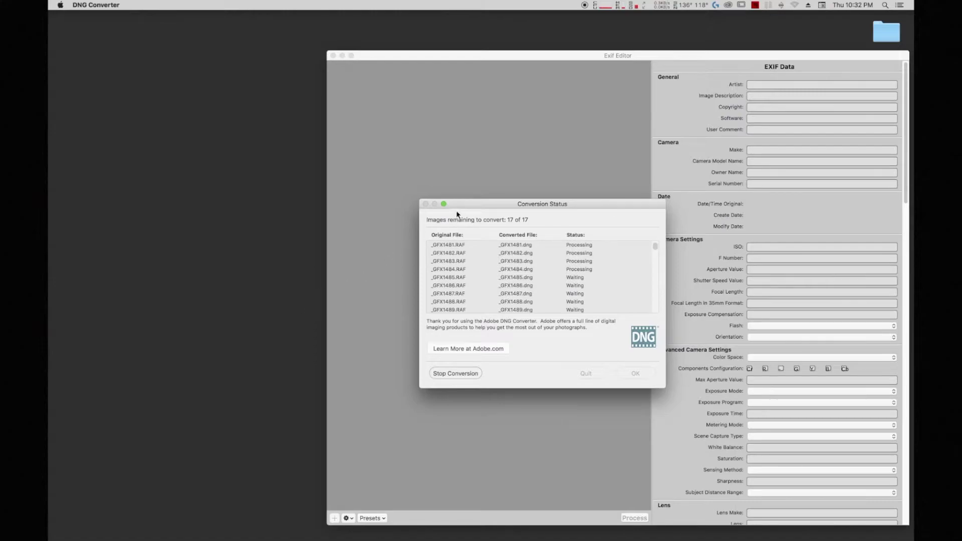
drag(464, 204, 117, 38)
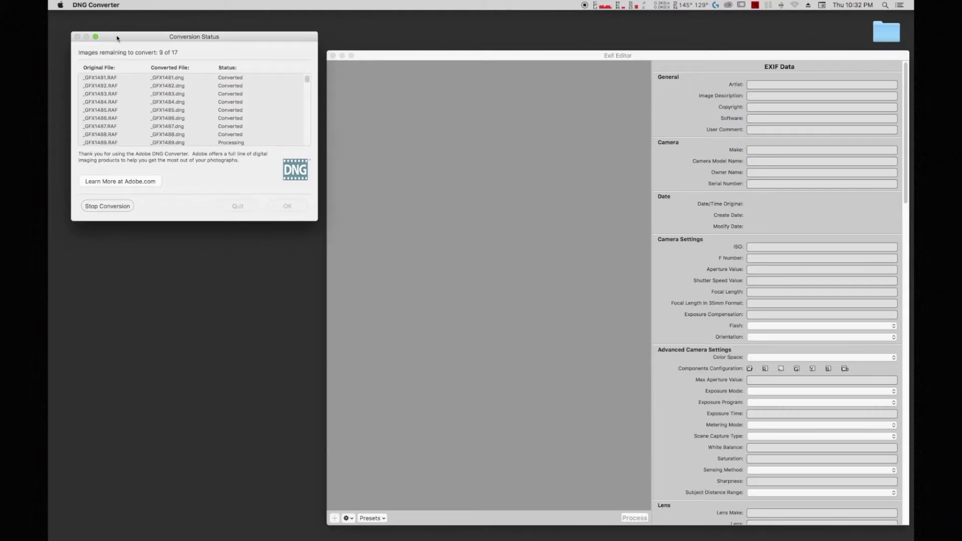
drag(130, 40, 127, 45)
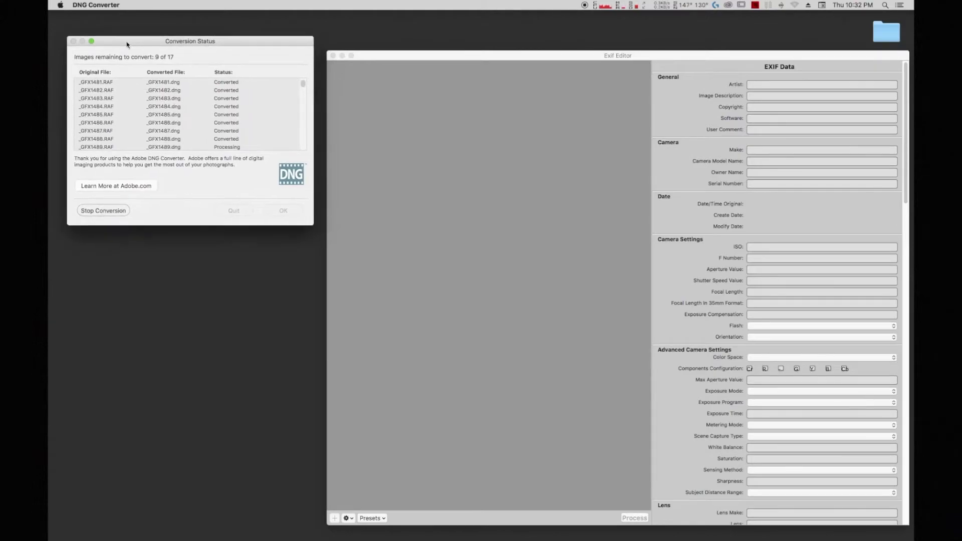
drag(403, 56, 401, 39)
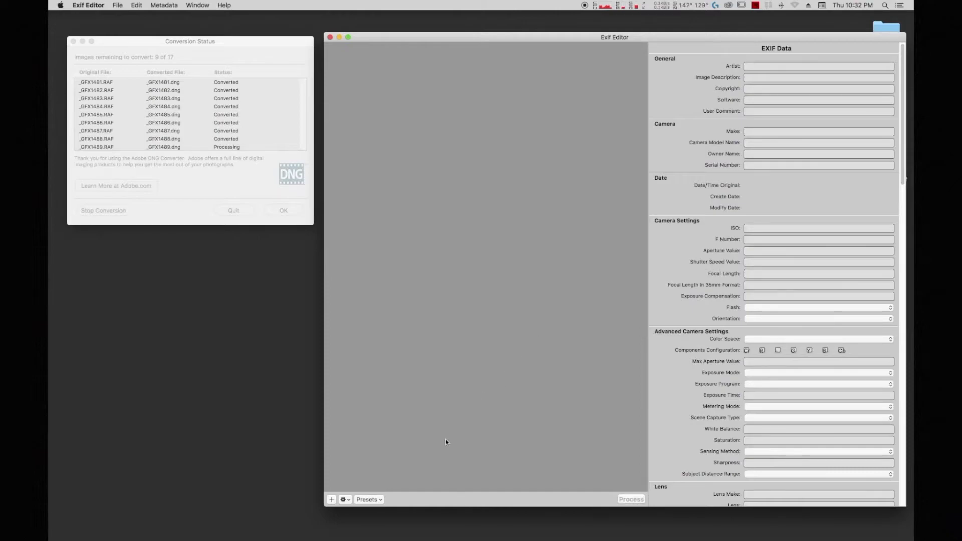
click(370, 500)
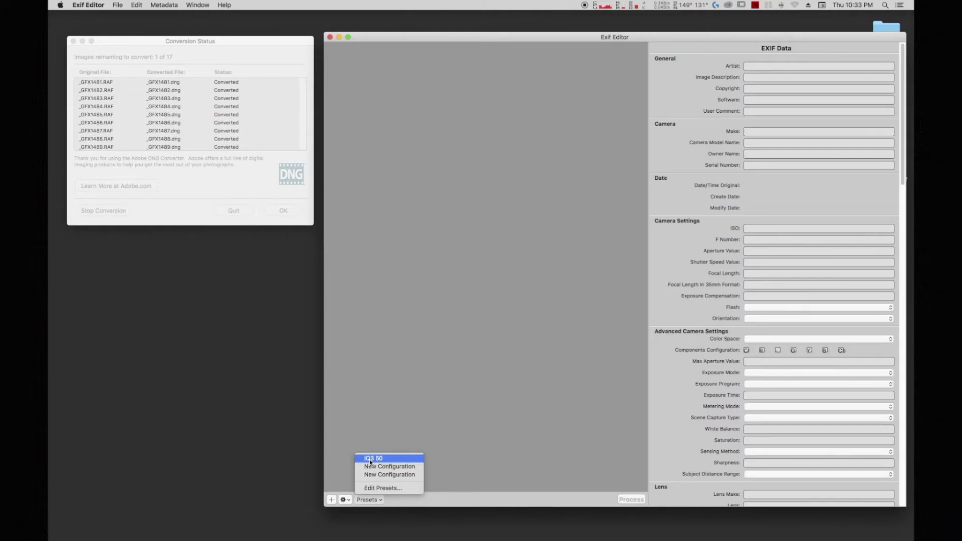
click(369, 488)
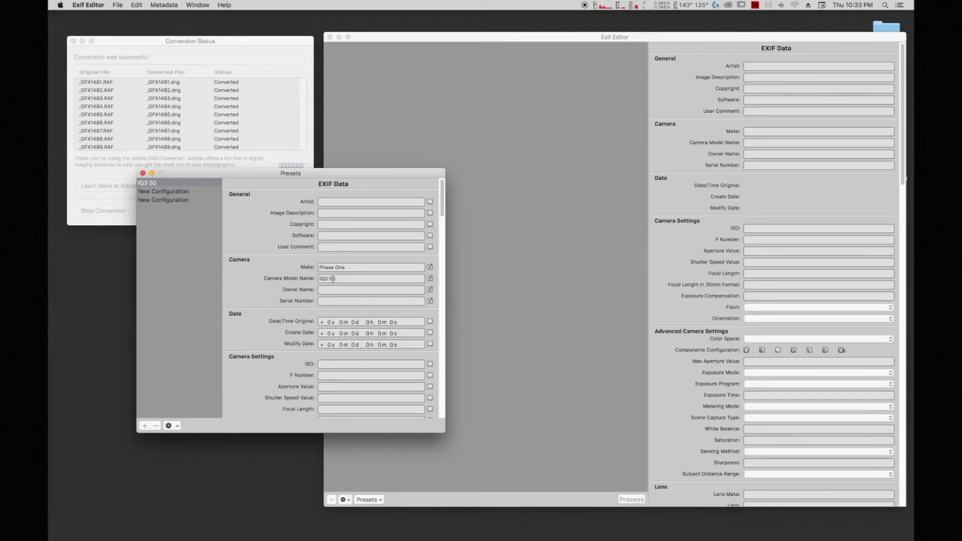
click(143, 173)
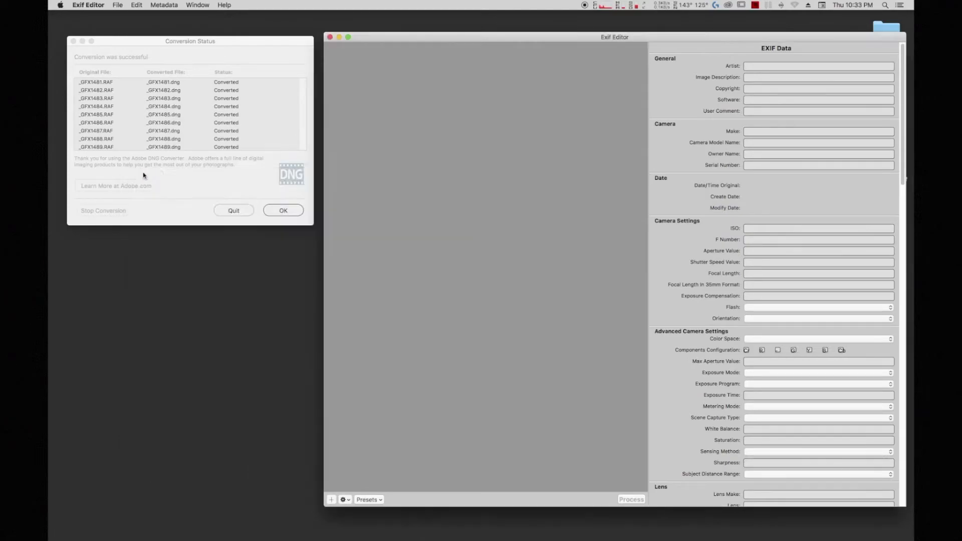
- Quit Adobe DNG Converter now that the conversion has finished
click(206, 134)
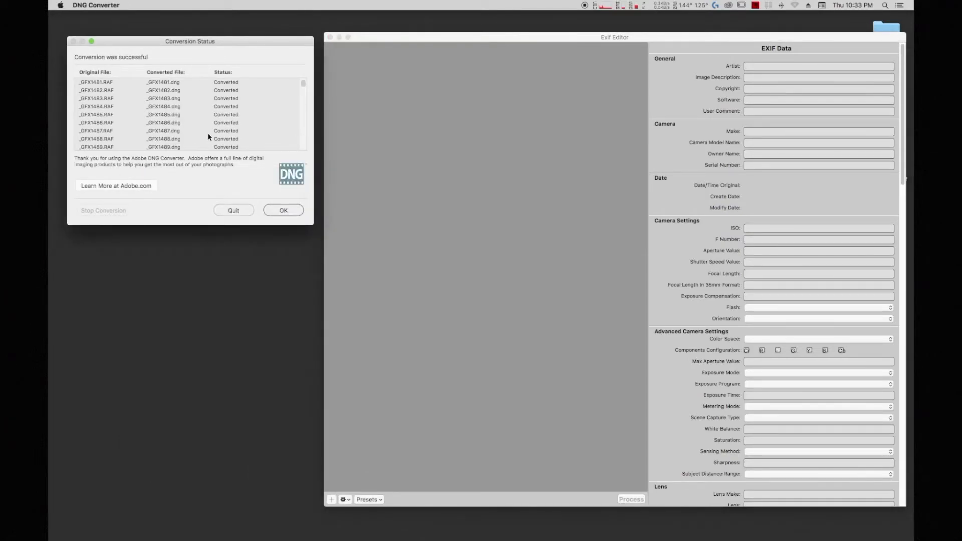
scroll(206, 136, down, 3)
click(234, 211)
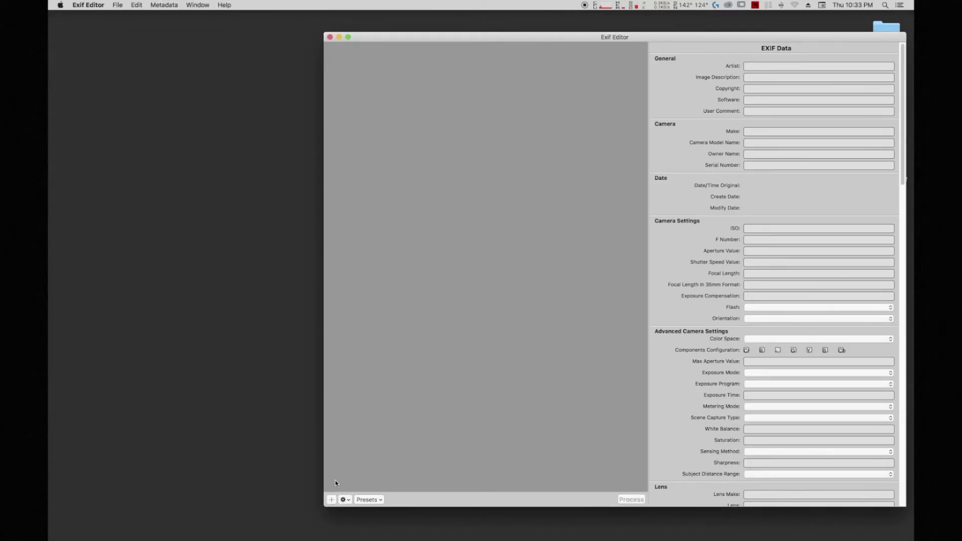
- Add files in Exif Editor, browsing Desktop > RAF > DNG to the 17 converted files
click(389, 333)
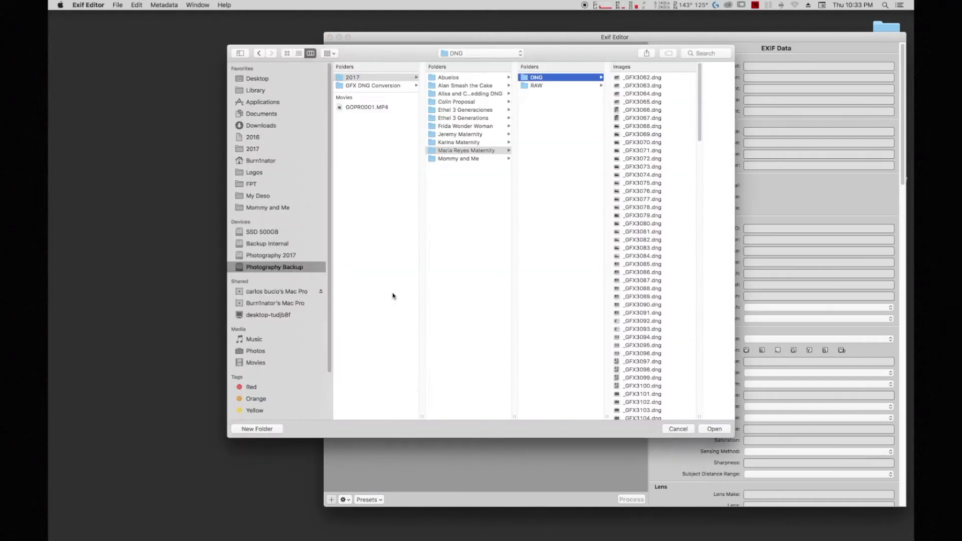
click(251, 81)
click(348, 102)
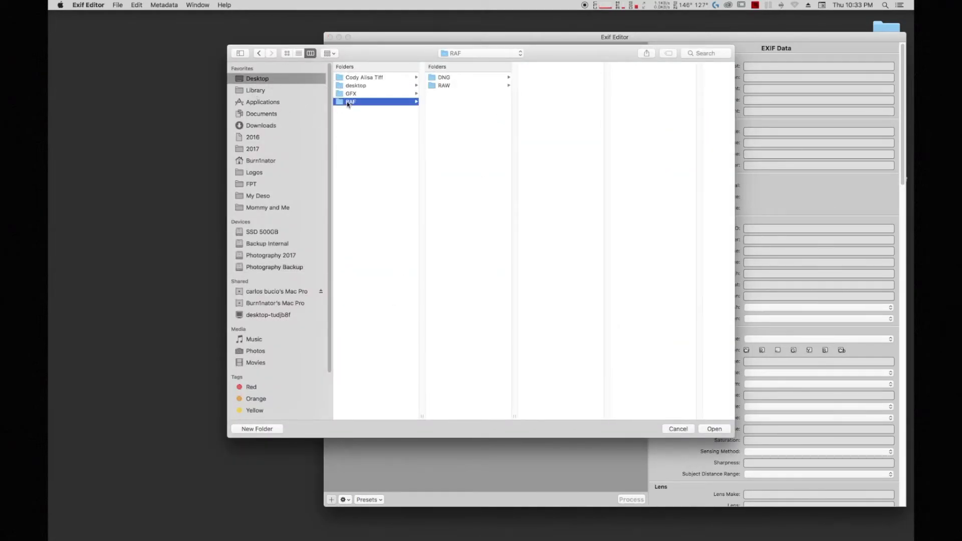
click(439, 78)
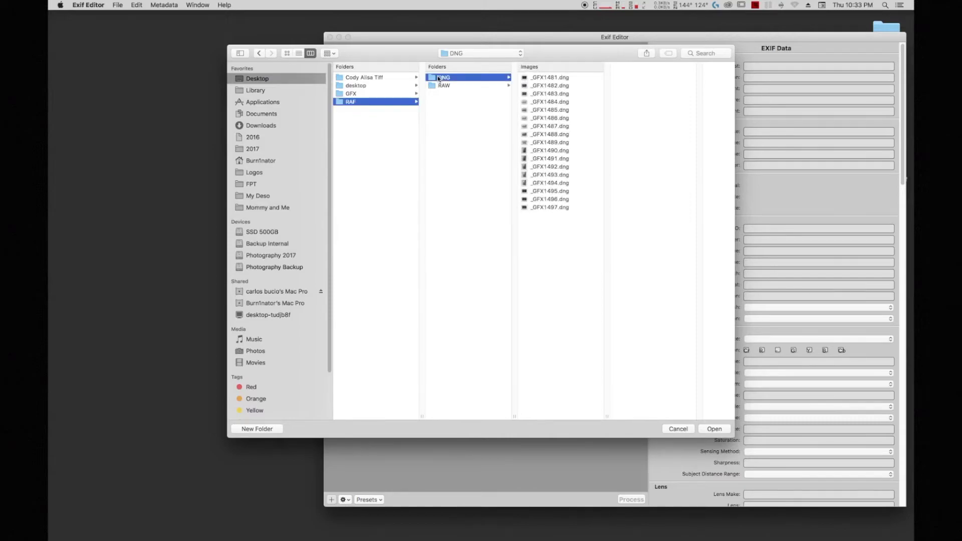
click(483, 87)
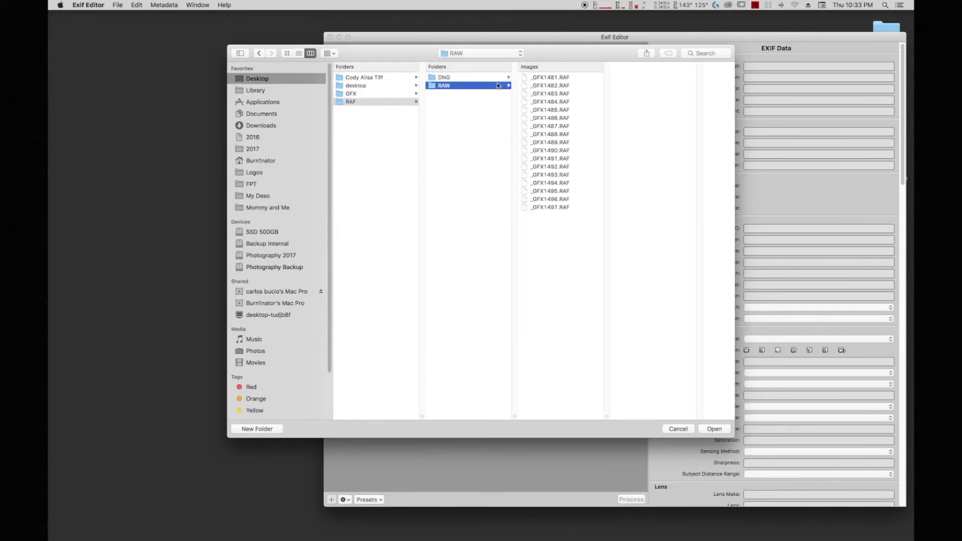
click(471, 78)
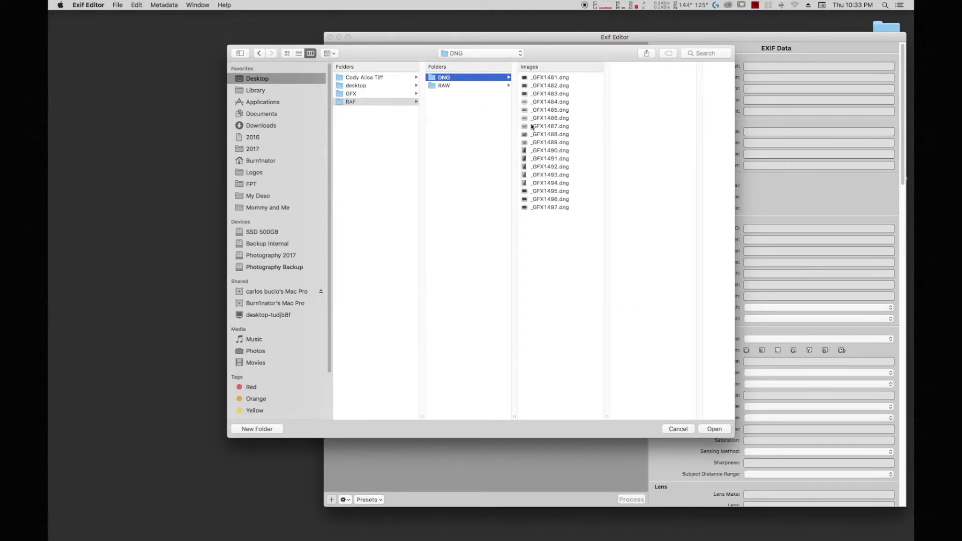
- Load _GFX1481–_GFX1497.dng into Exif Editor, showing Make FUJIFILM and model GFX 50S
click(714, 430)
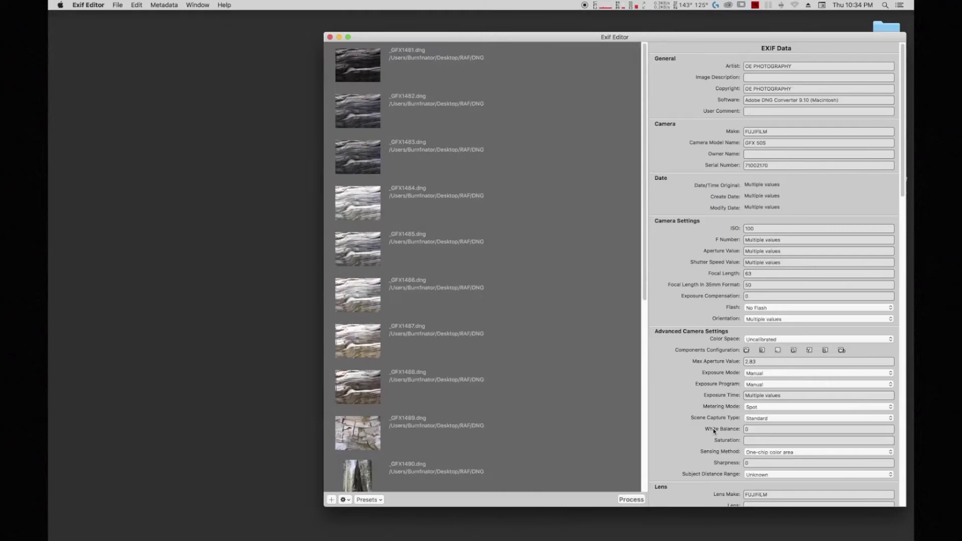
scroll(383, 329, down, 5)
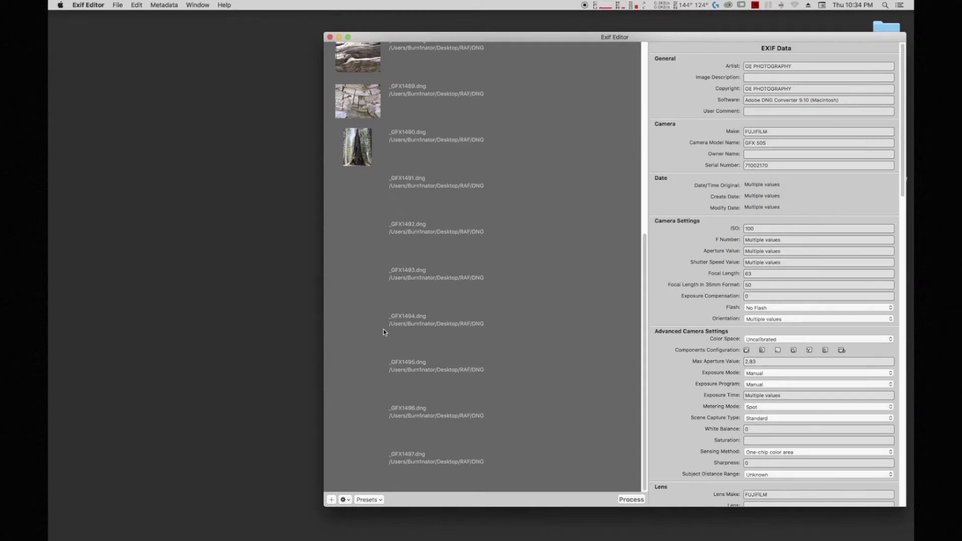
scroll(384, 329, up, 8)
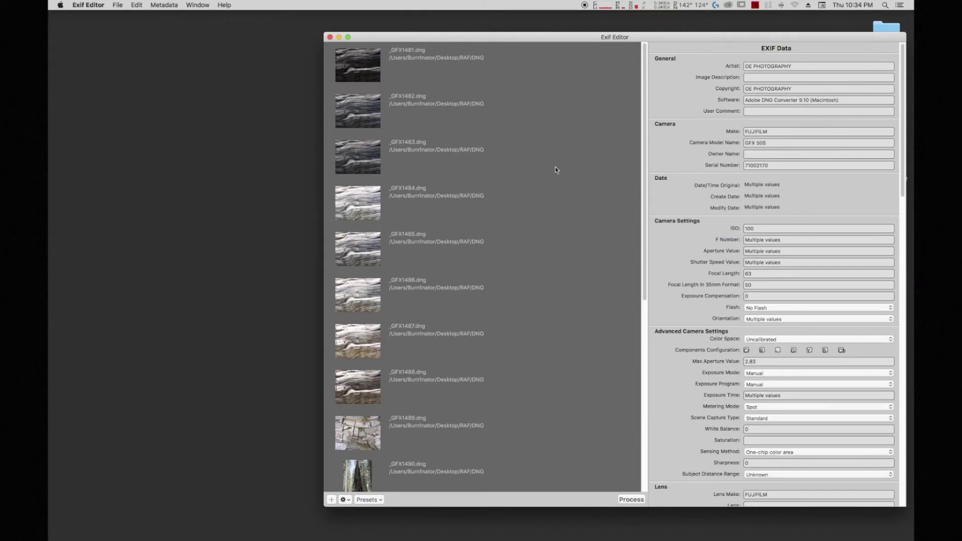
- Select all loaded DNGs and apply the IQ3 50 preset (Make Phase One, serial cleared)
click(377, 166)
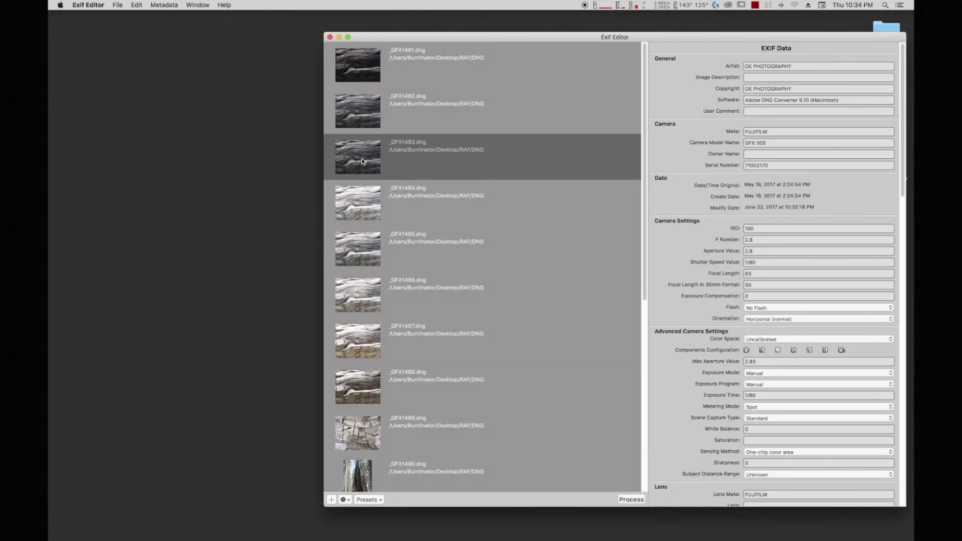
key(super+a)
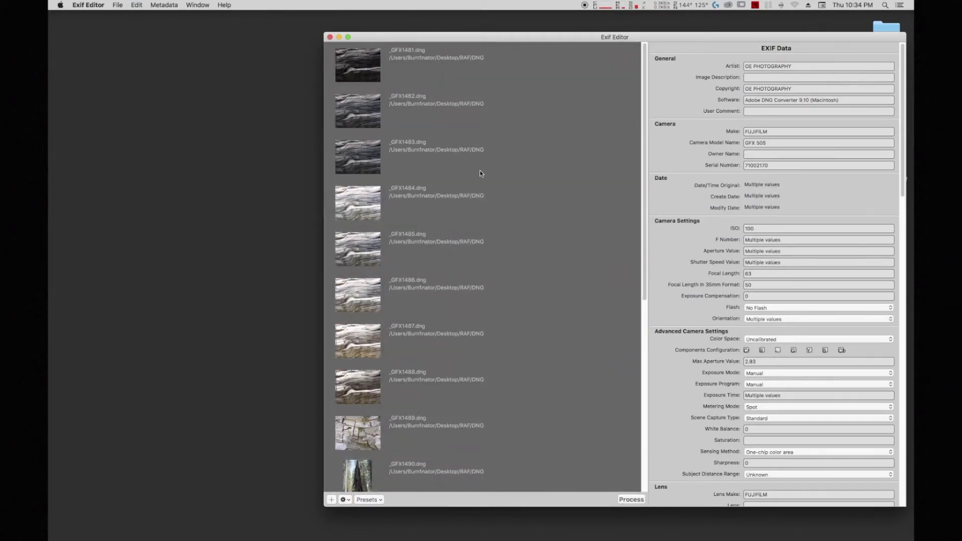
click(374, 500)
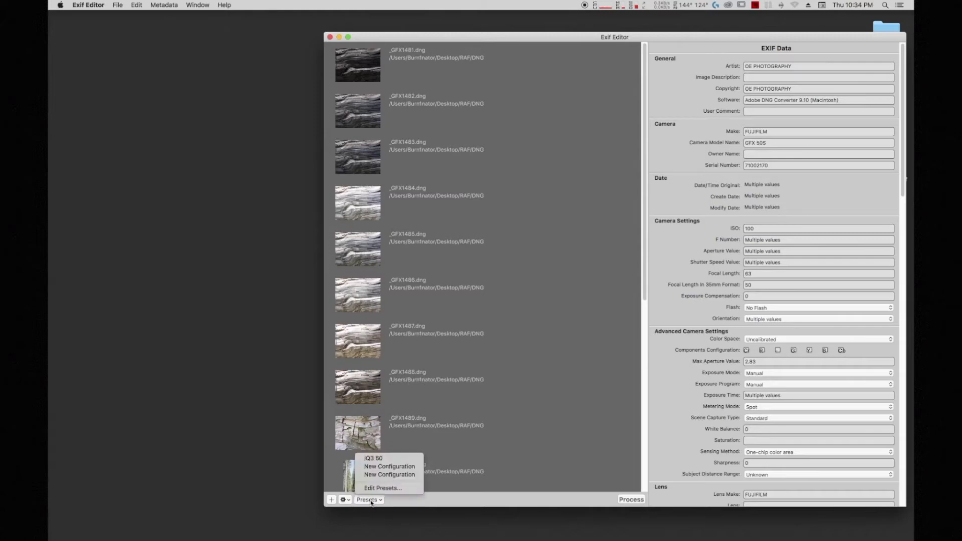
click(373, 459)
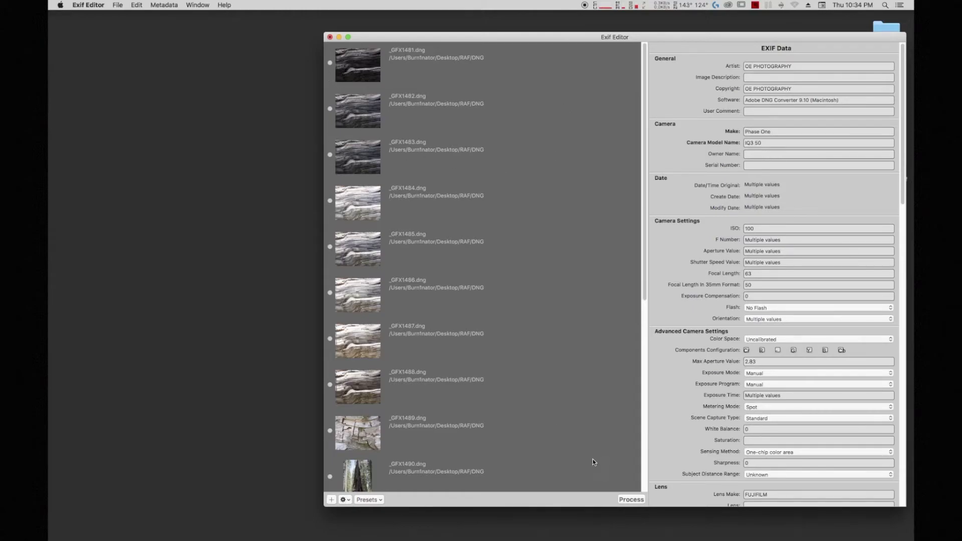
- Process the files so the Phase One IQ3 50 tags are written into every DNG
click(624, 498)
- Switch to Capture One 10 and return to the Library tool tab
mouse_move(292, 534)
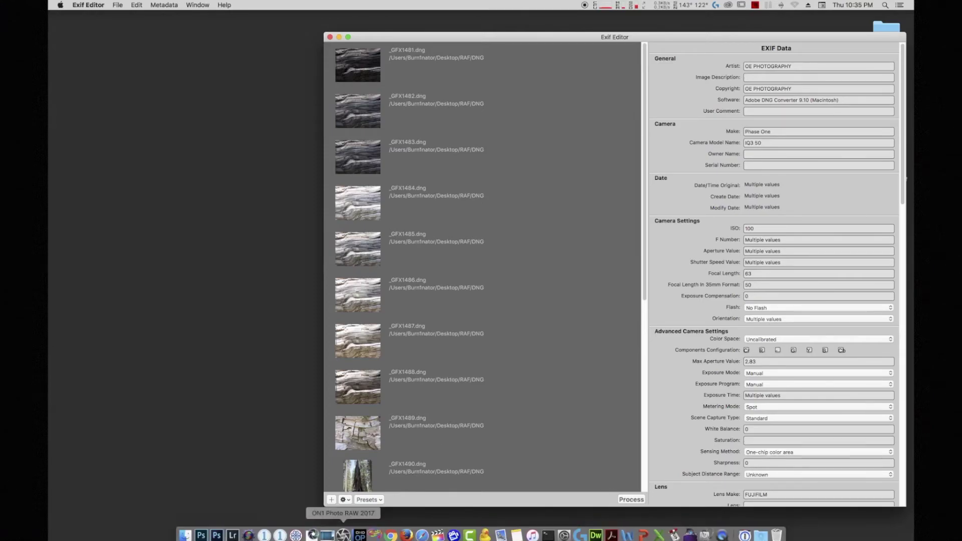
click(248, 531)
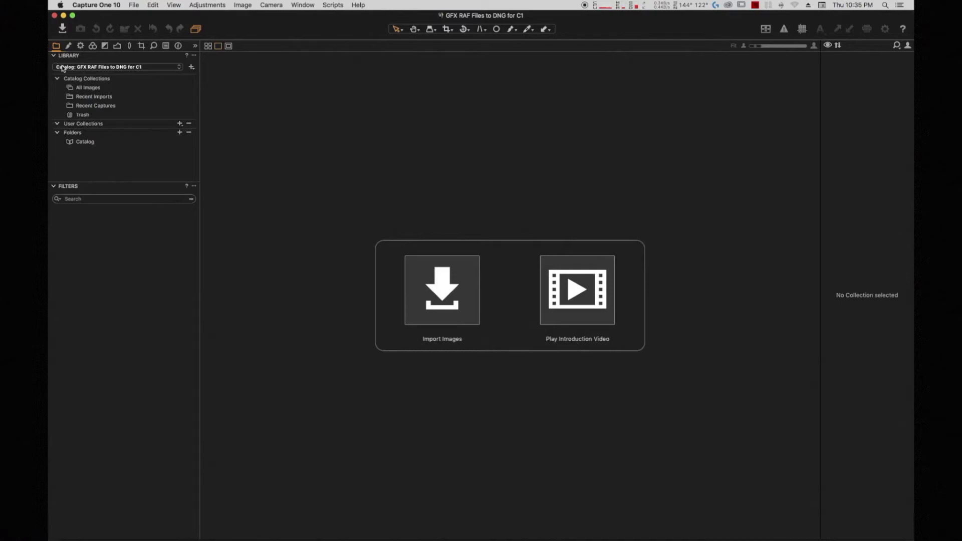
click(92, 47)
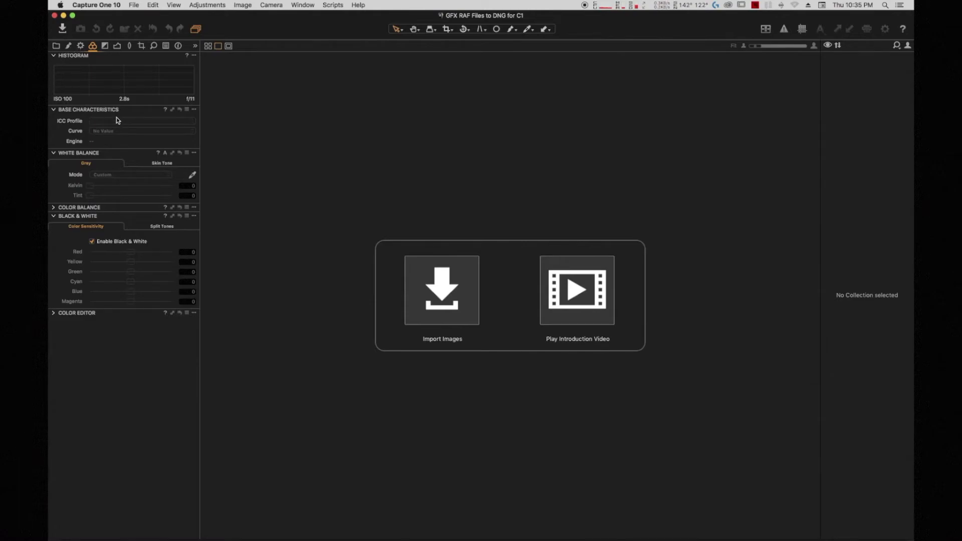
click(56, 45)
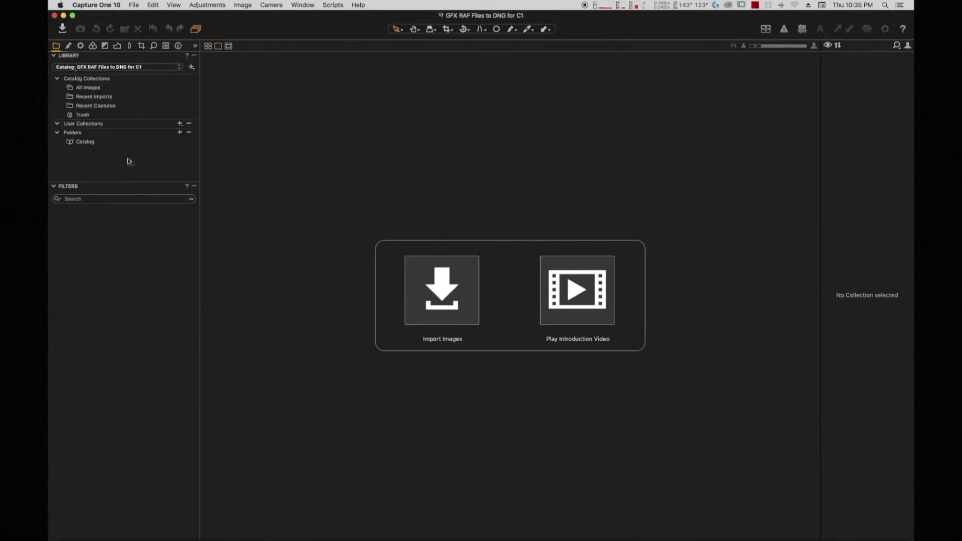
- Import all 17 DNG images from the RAF/DNG folder into the catalog
click(414, 298)
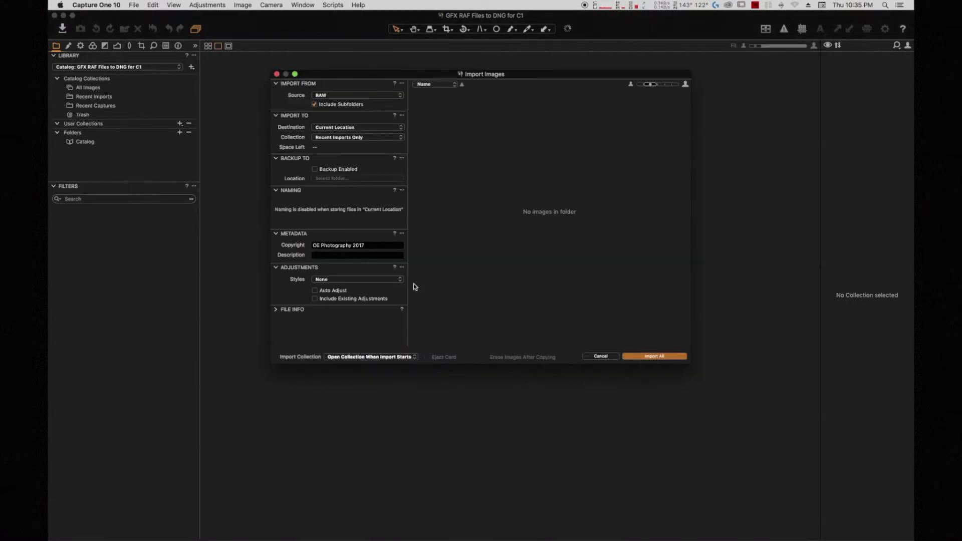
click(351, 96)
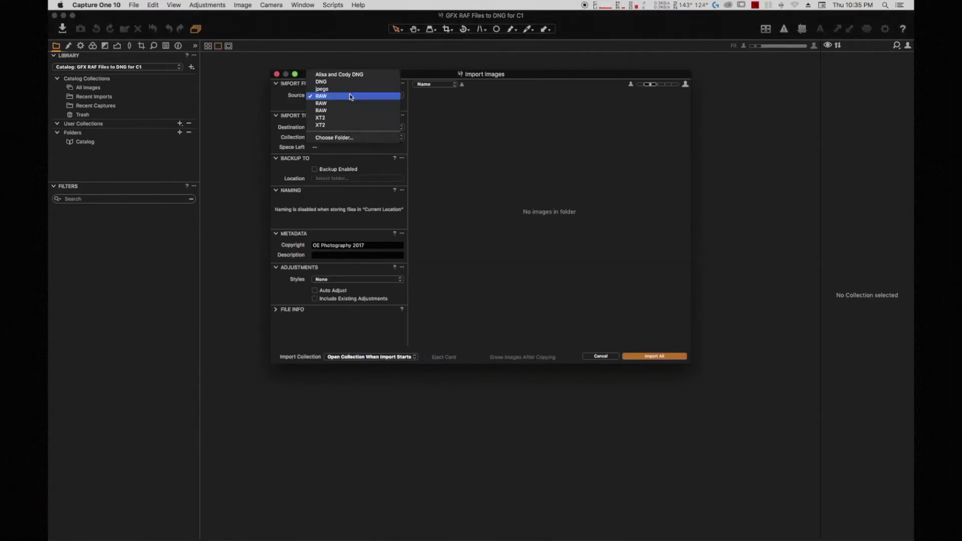
click(340, 138)
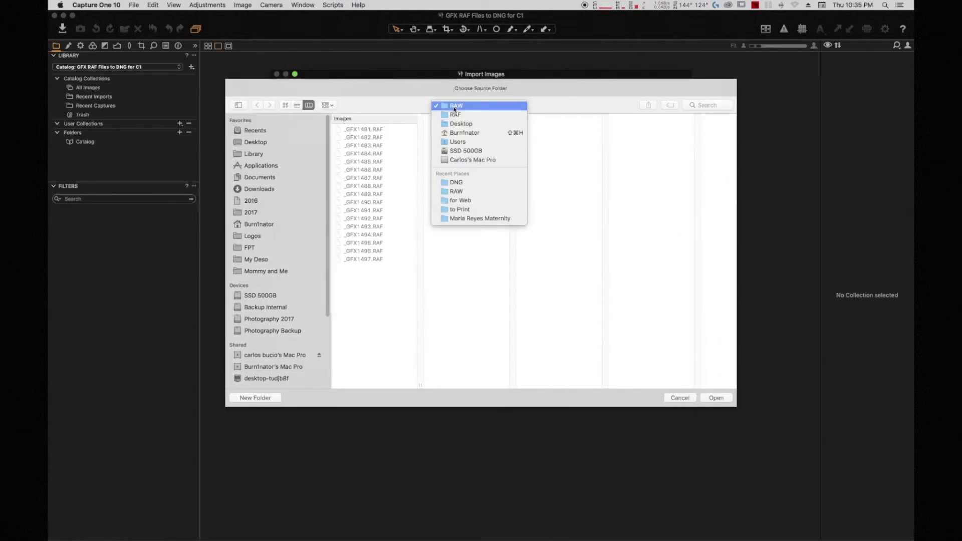
click(455, 107)
click(448, 118)
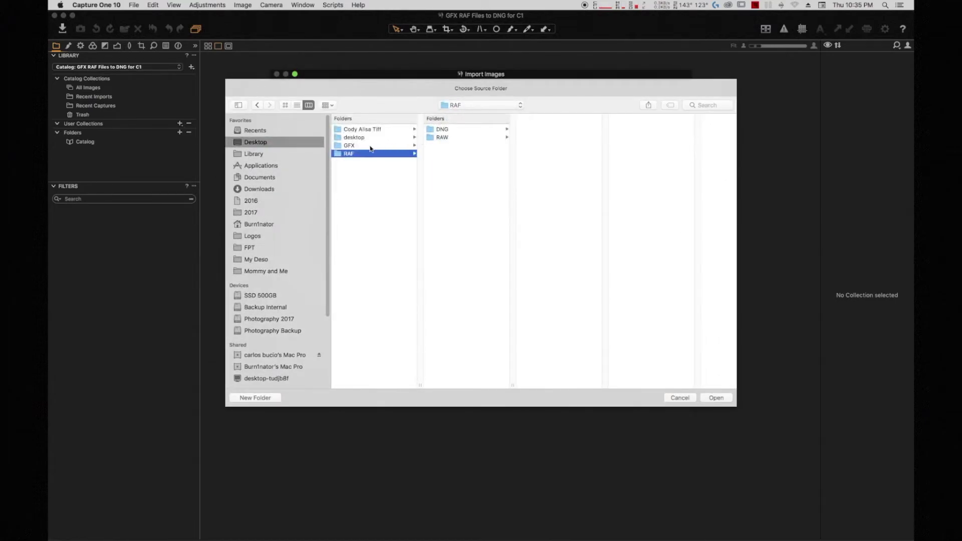
click(444, 138)
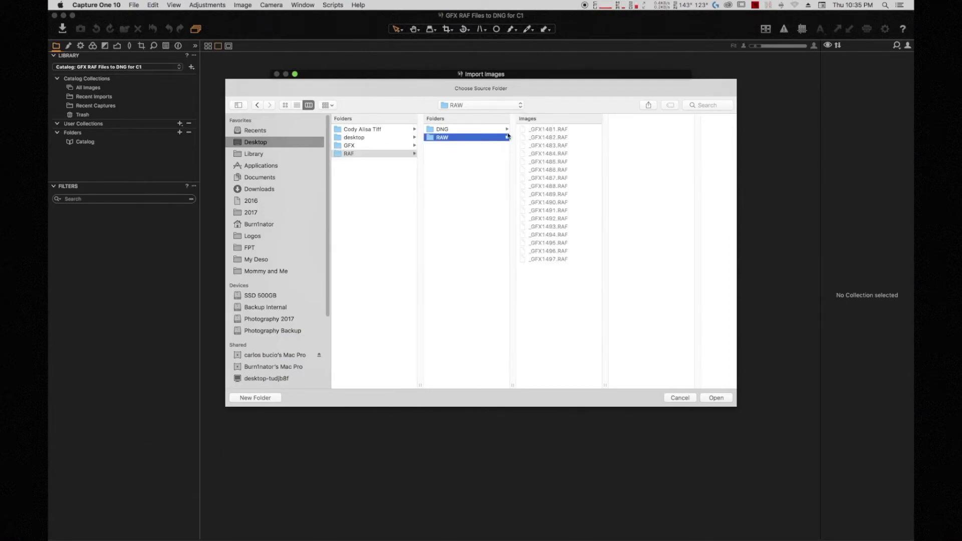
click(486, 130)
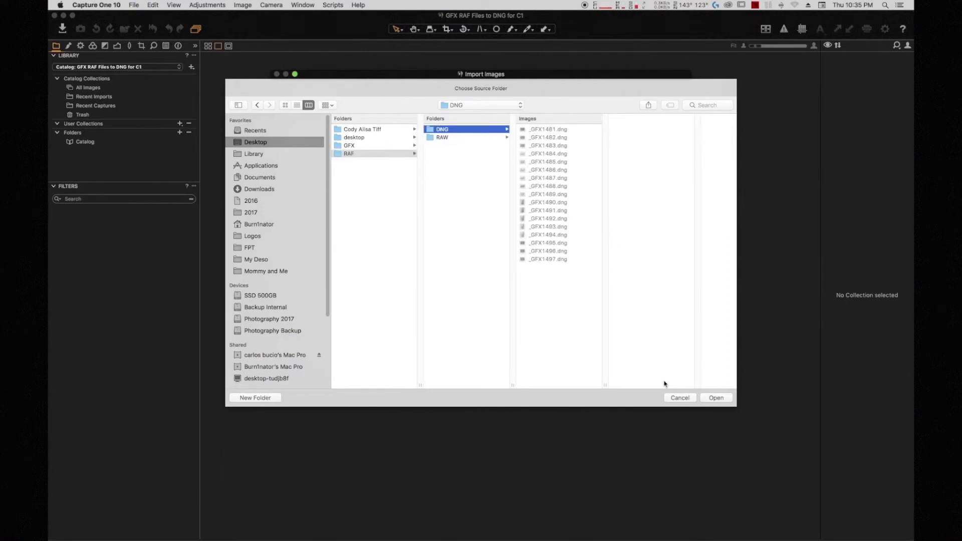
click(712, 398)
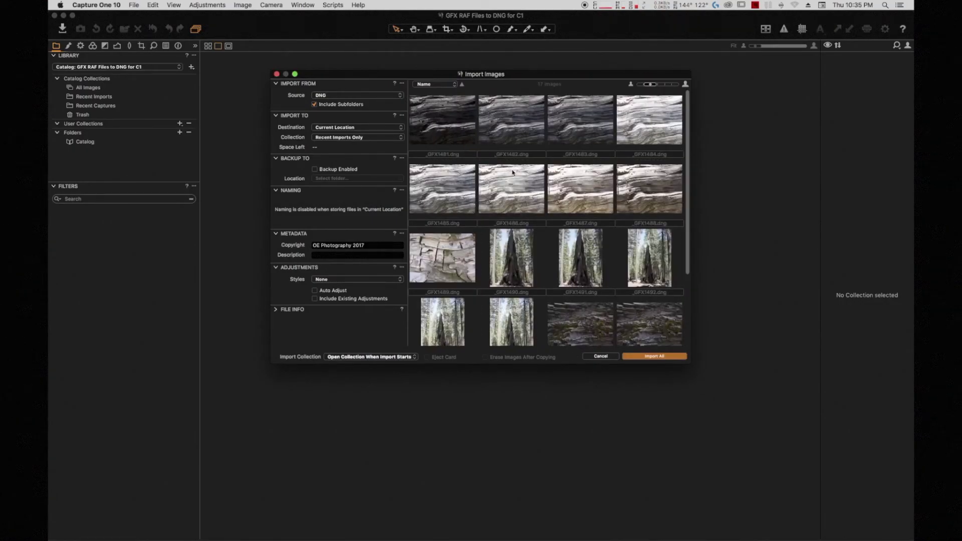
scroll(525, 207, down, 3)
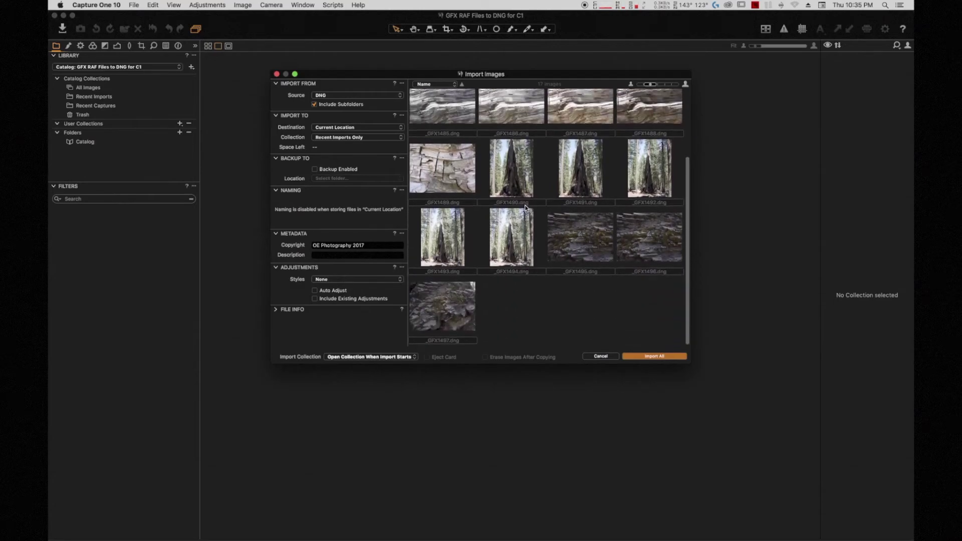
scroll(526, 207, up, 3)
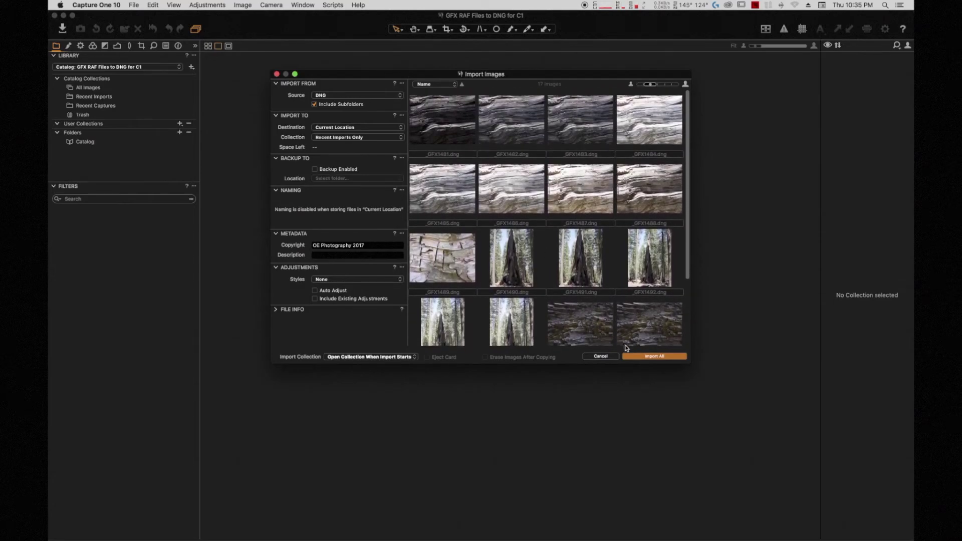
click(644, 356)
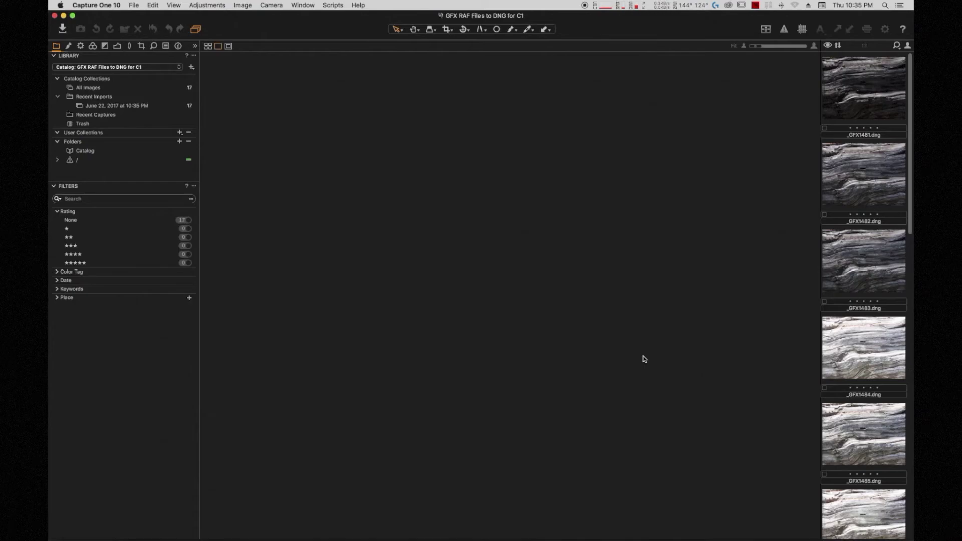
- Open _GFX1481 in the viewer and step through the following images with the Down arrow
click(842, 95)
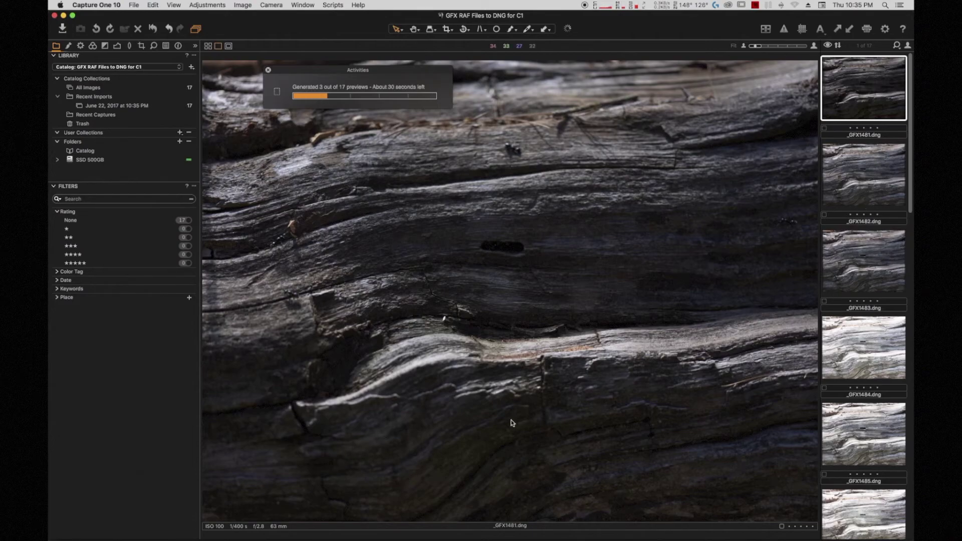
key(Down)
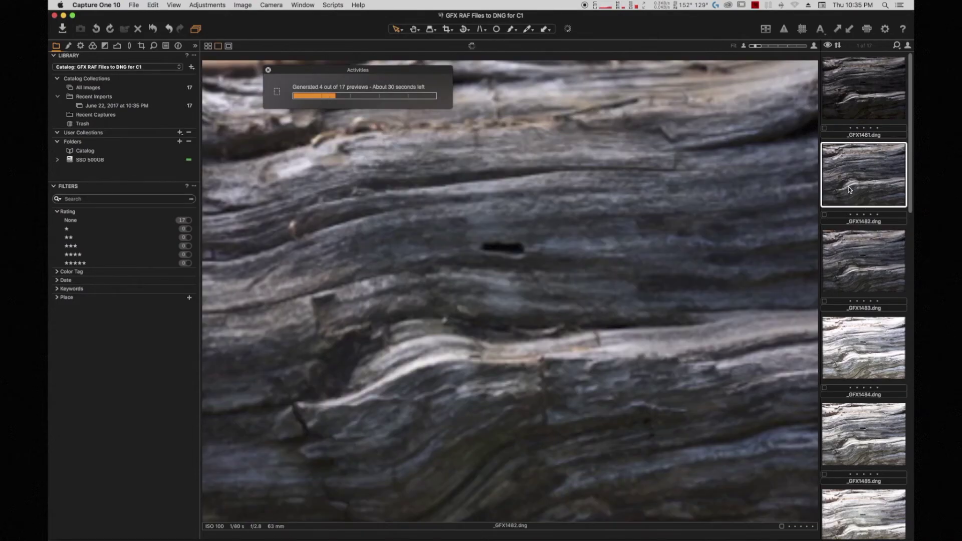
key(Down)
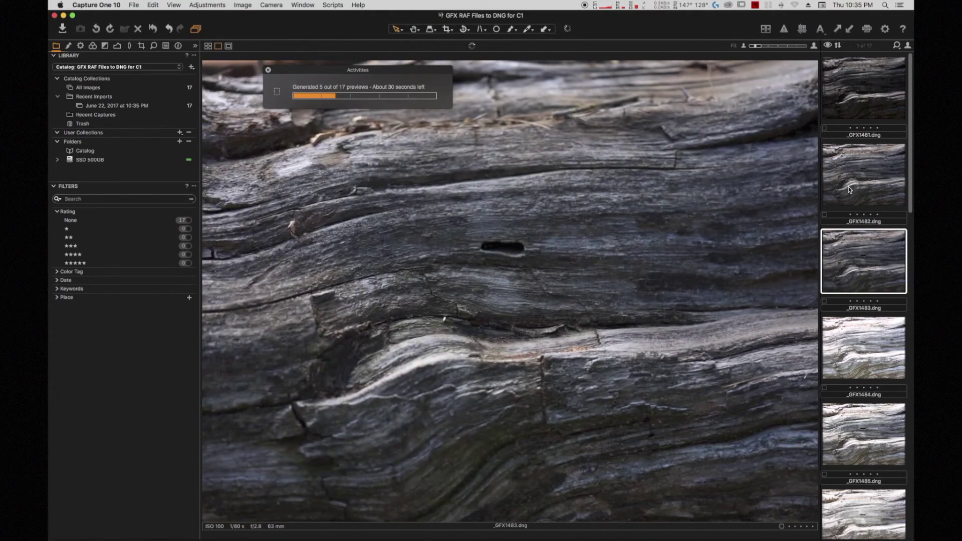
key(Down)
key(Down)
key(Down)
key(Down)
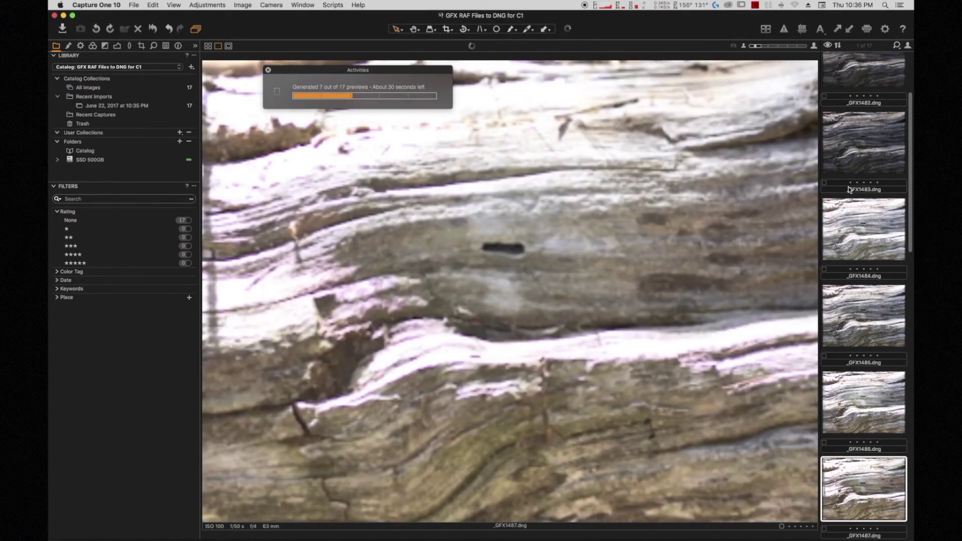
key(Down)
key(Down)
key(Down)
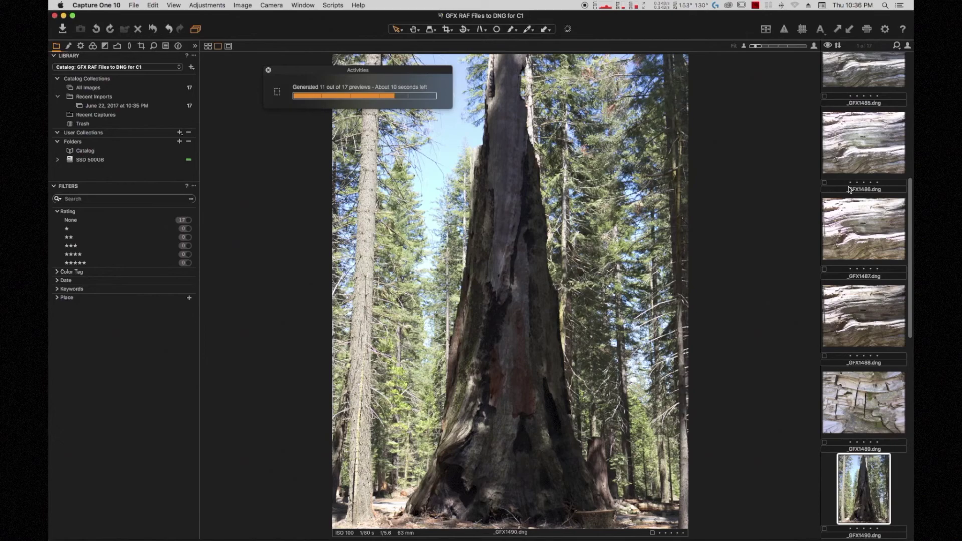
- Give _GFX1490 auto levels, Exposure 0.29, Highlight 100, Sharpening Amount 434 and Shadow 14
click(69, 46)
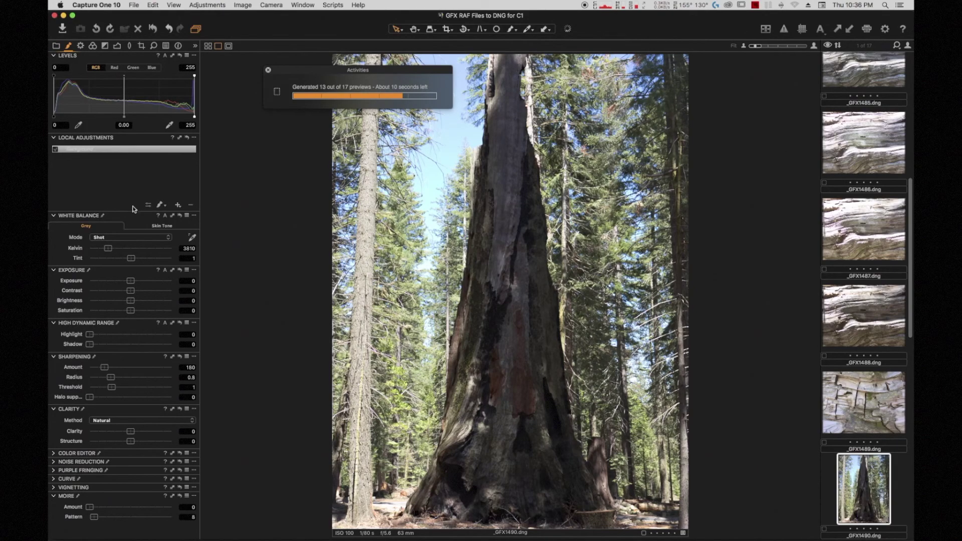
click(165, 55)
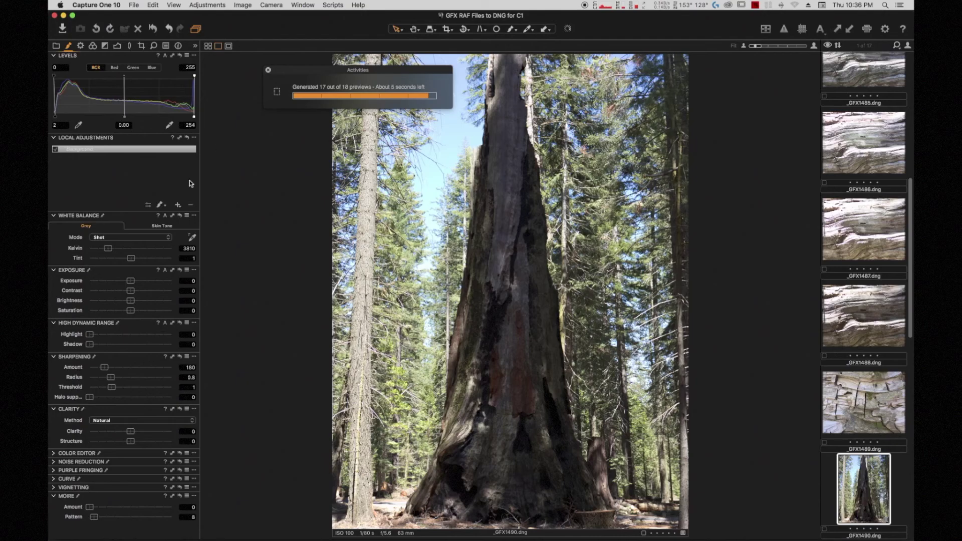
click(165, 271)
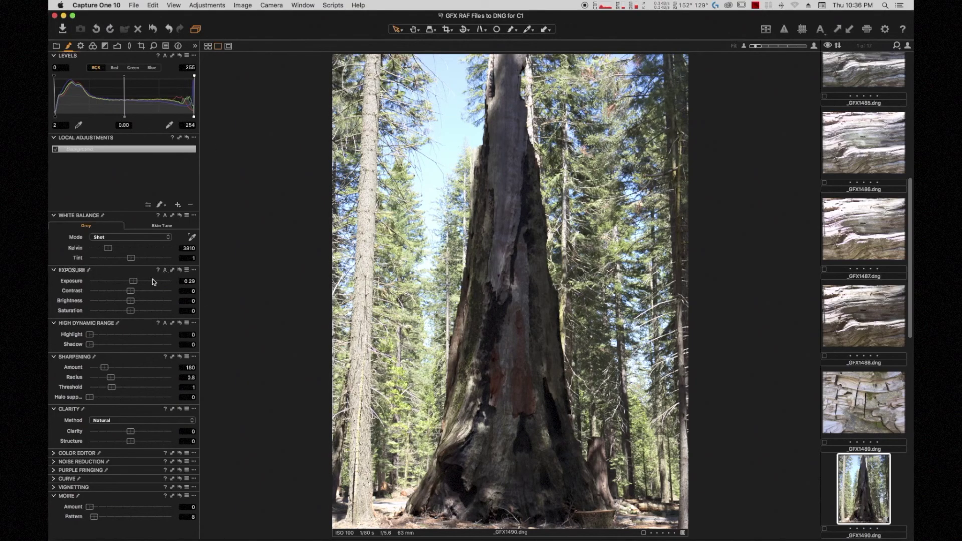
drag(120, 338, 196, 332)
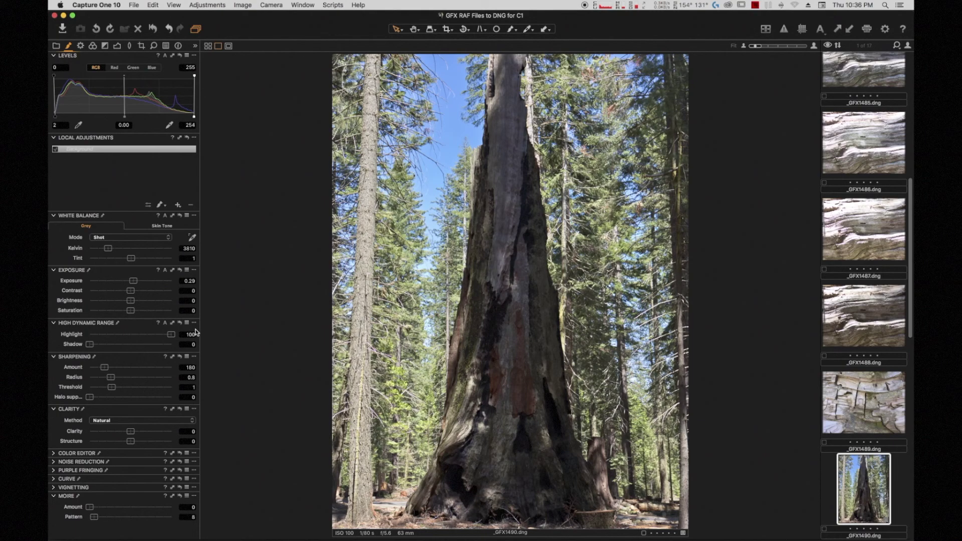
drag(129, 367, 126, 369)
click(101, 344)
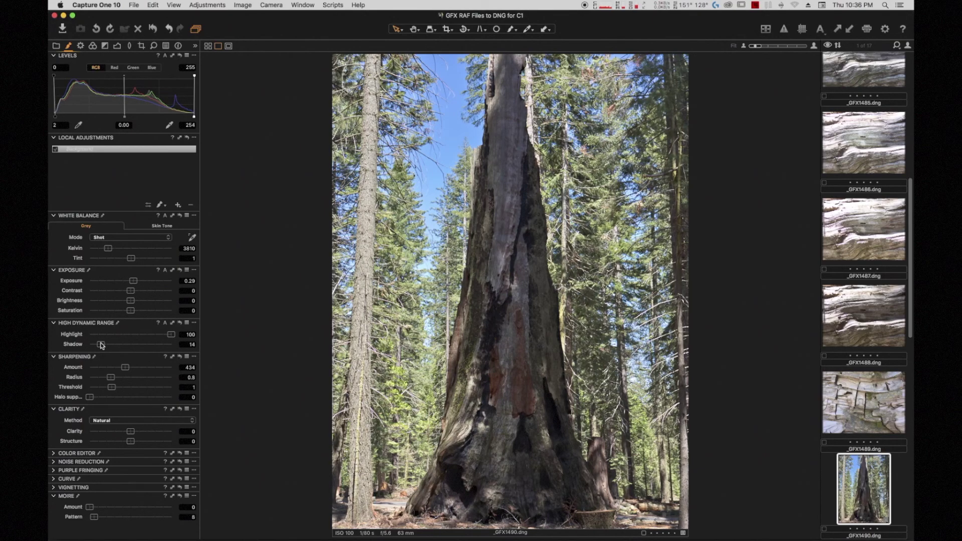